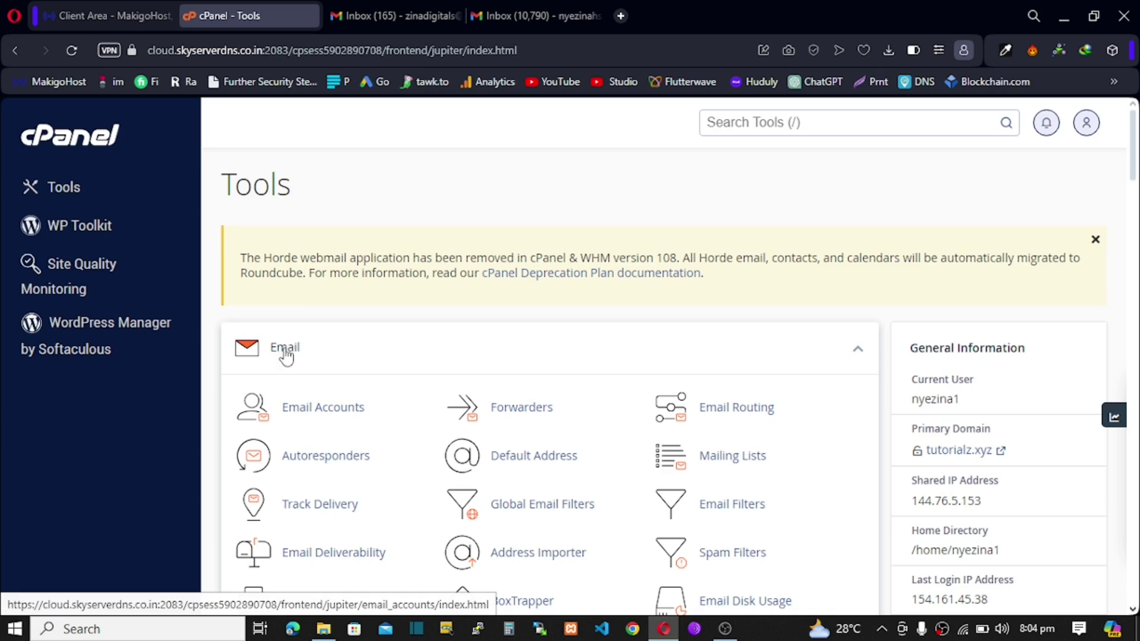
left_click(298, 417)
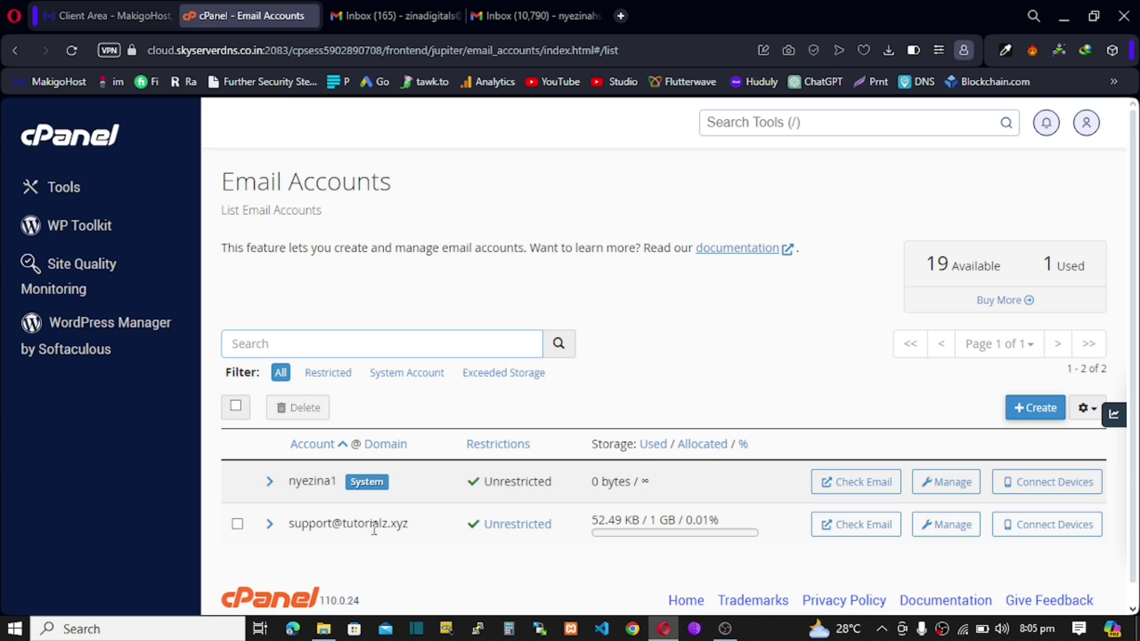
left_click(1034, 408)
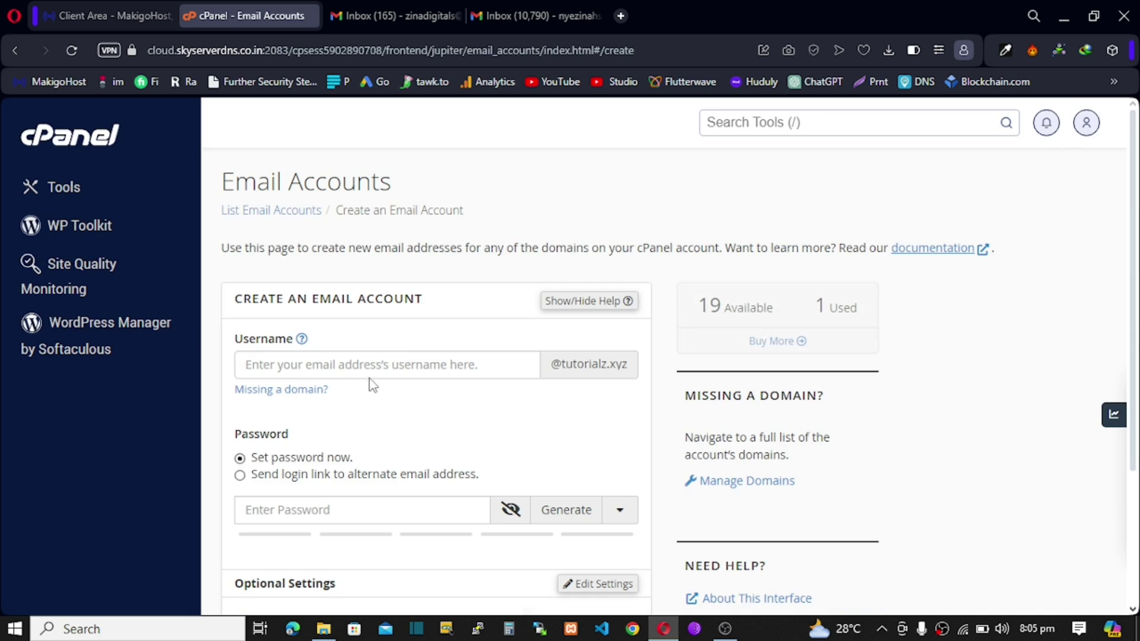
left_click(352, 363)
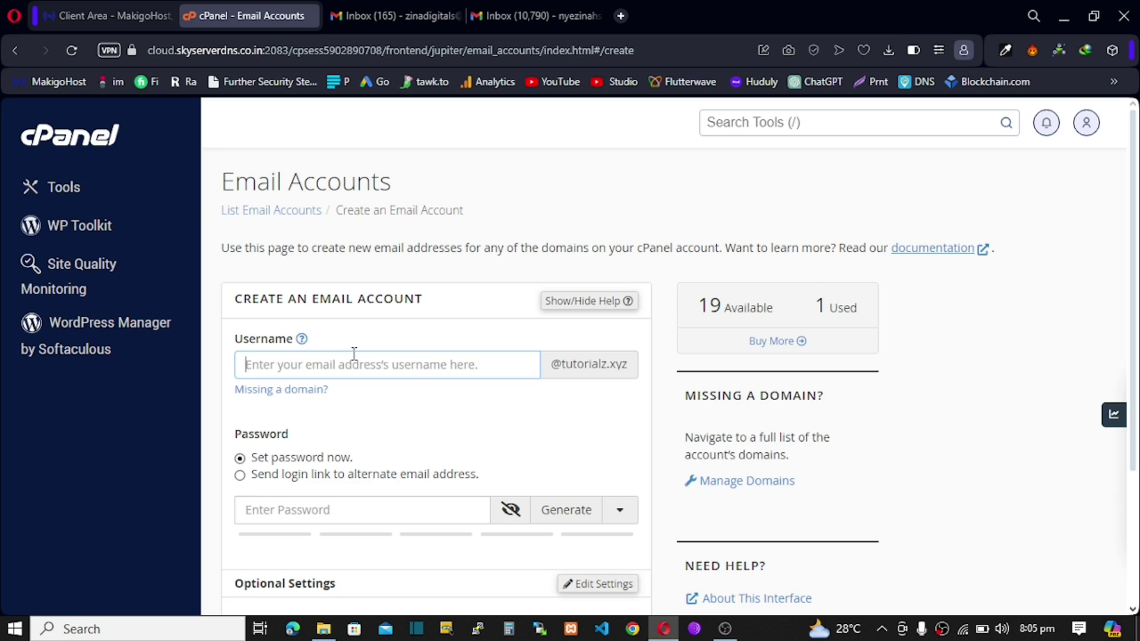
type("help")
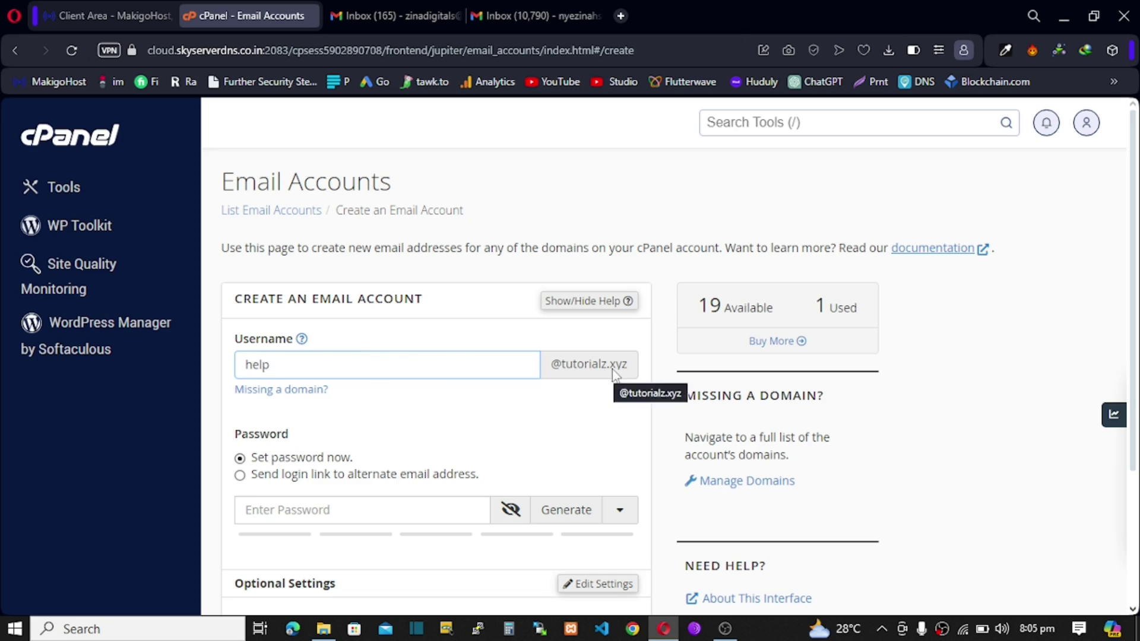
left_click(554, 512)
scroll(515, 512, "down", 3)
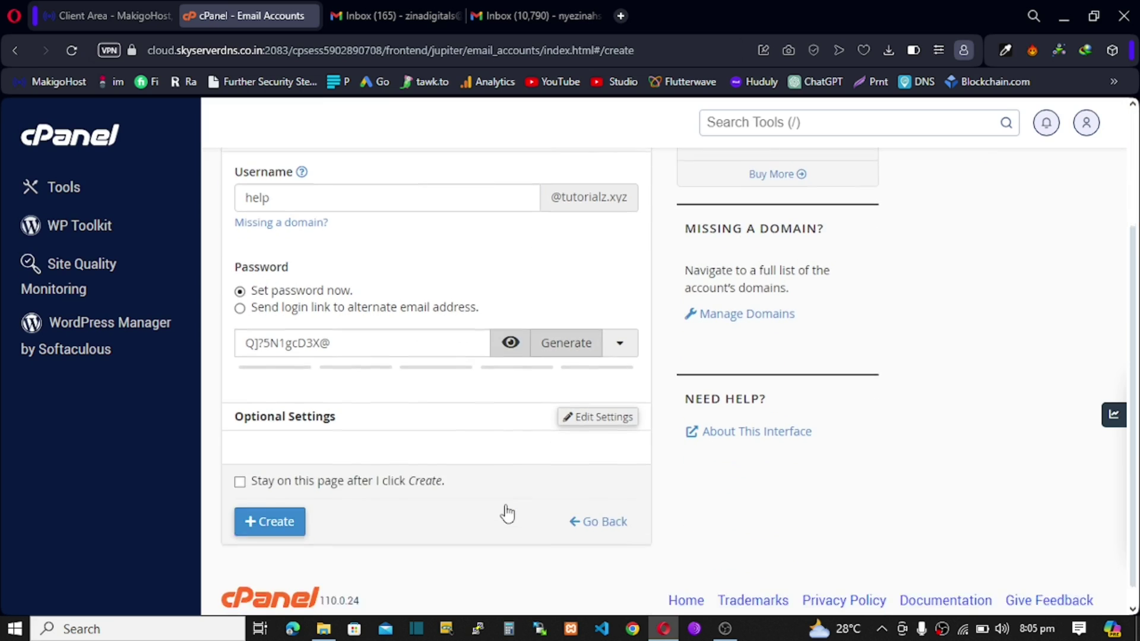
left_click(288, 536)
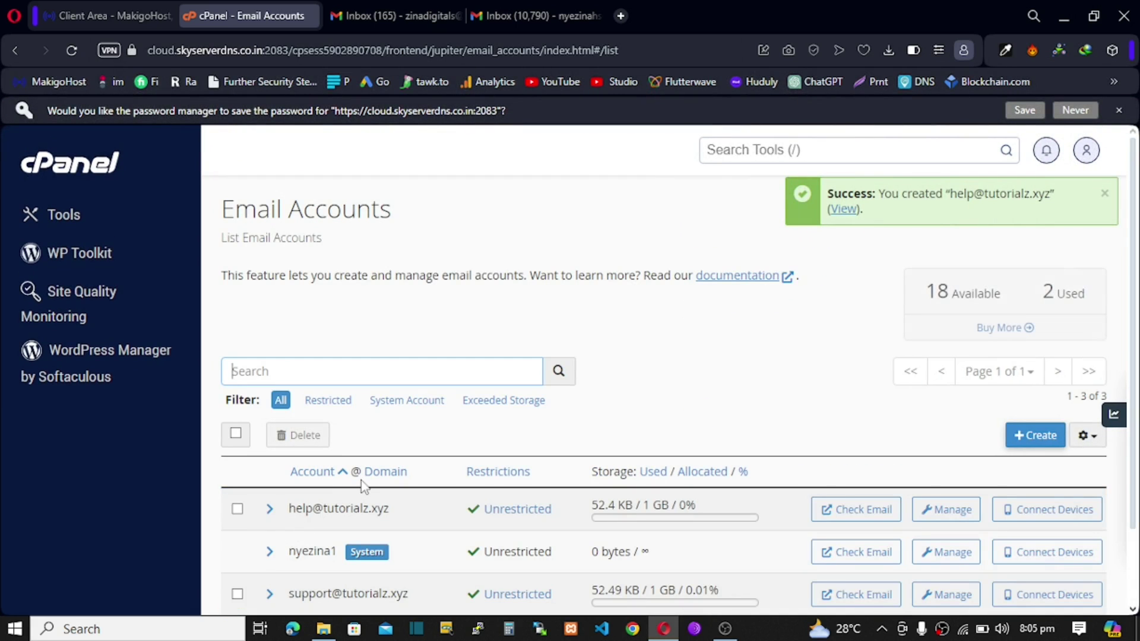
scroll(364, 484, "down", 2)
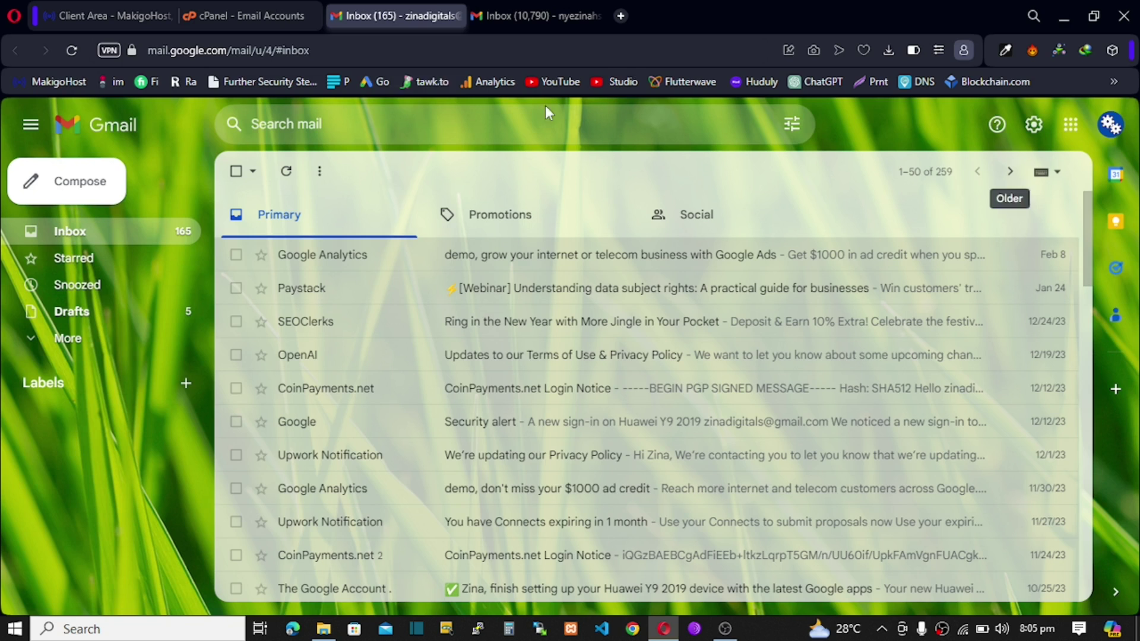
left_click(210, 15)
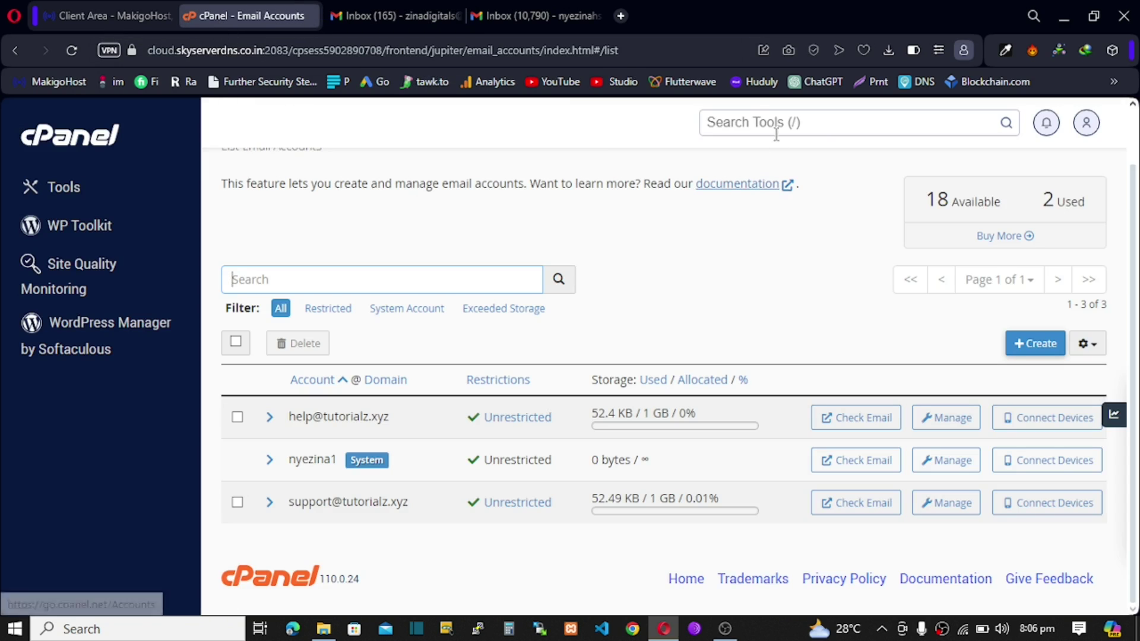
left_click(745, 122)
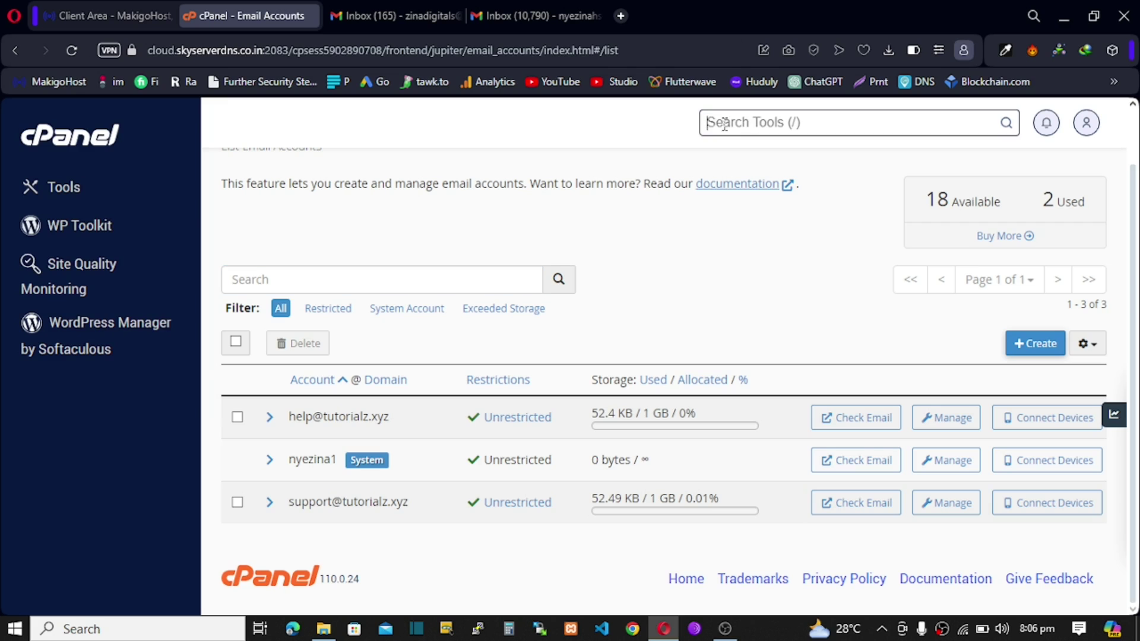
type("f")
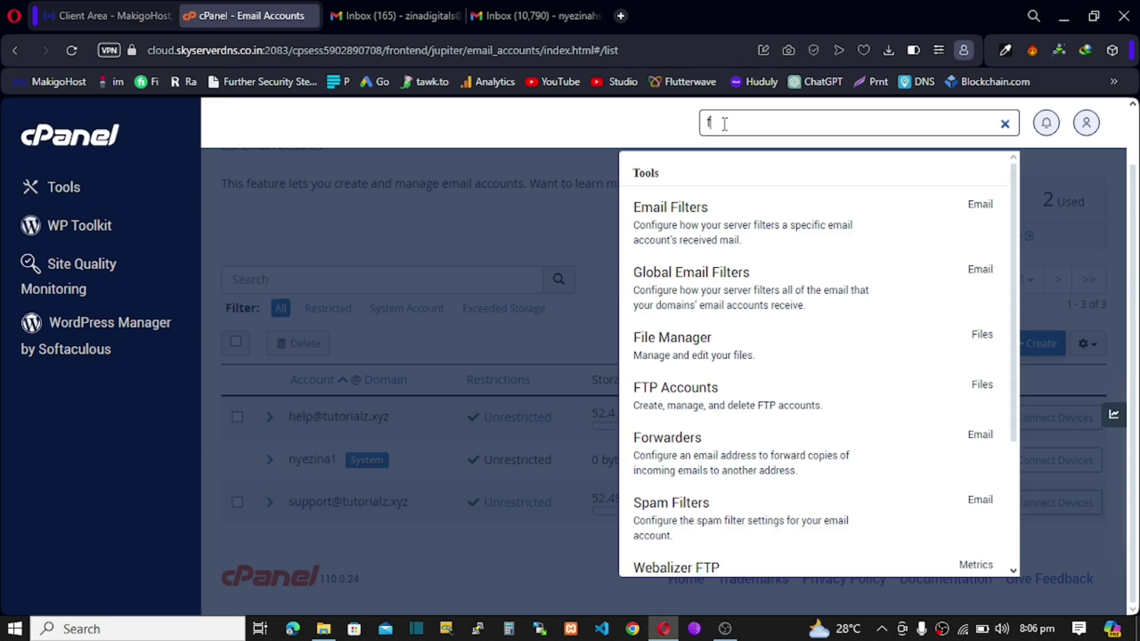
type("or")
left_click(688, 214)
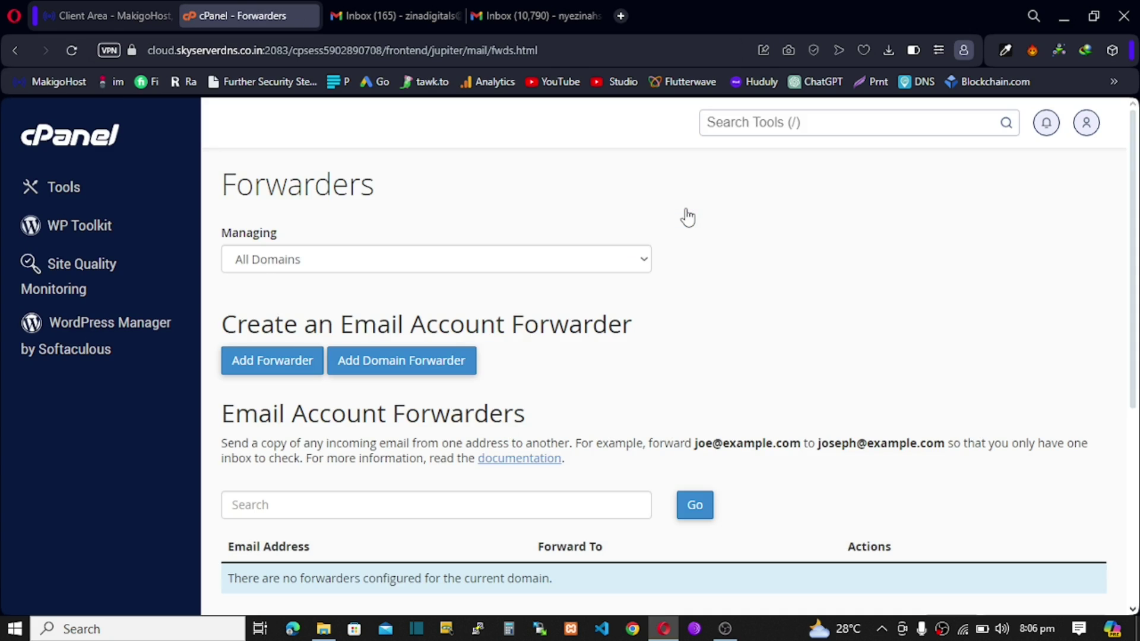
left_click(254, 366)
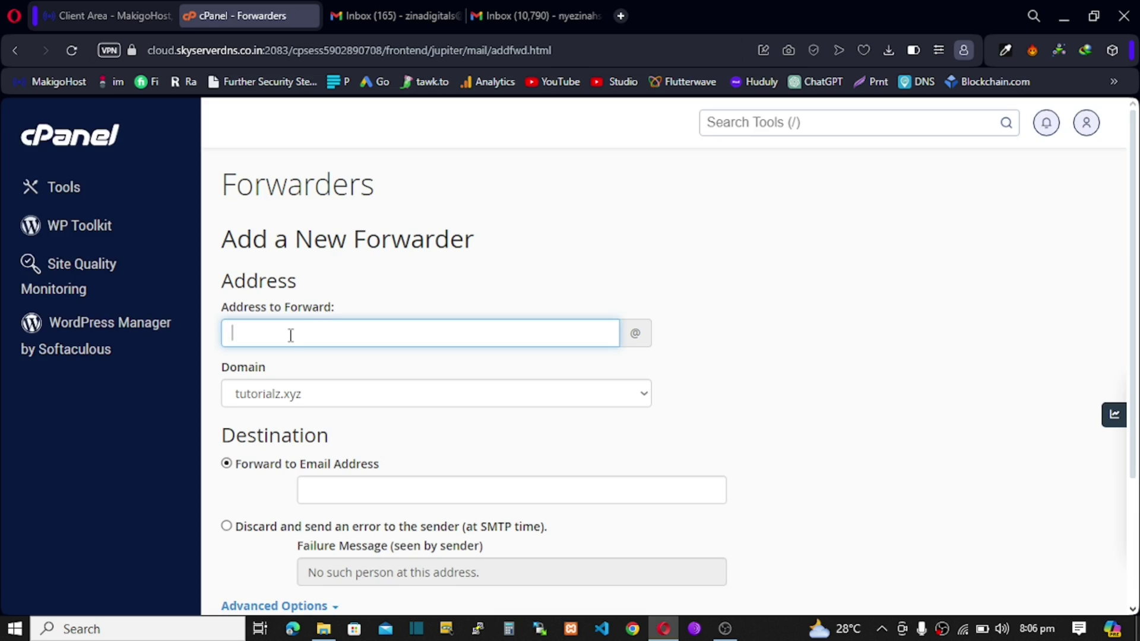
type("he")
type("lp")
left_click(316, 490)
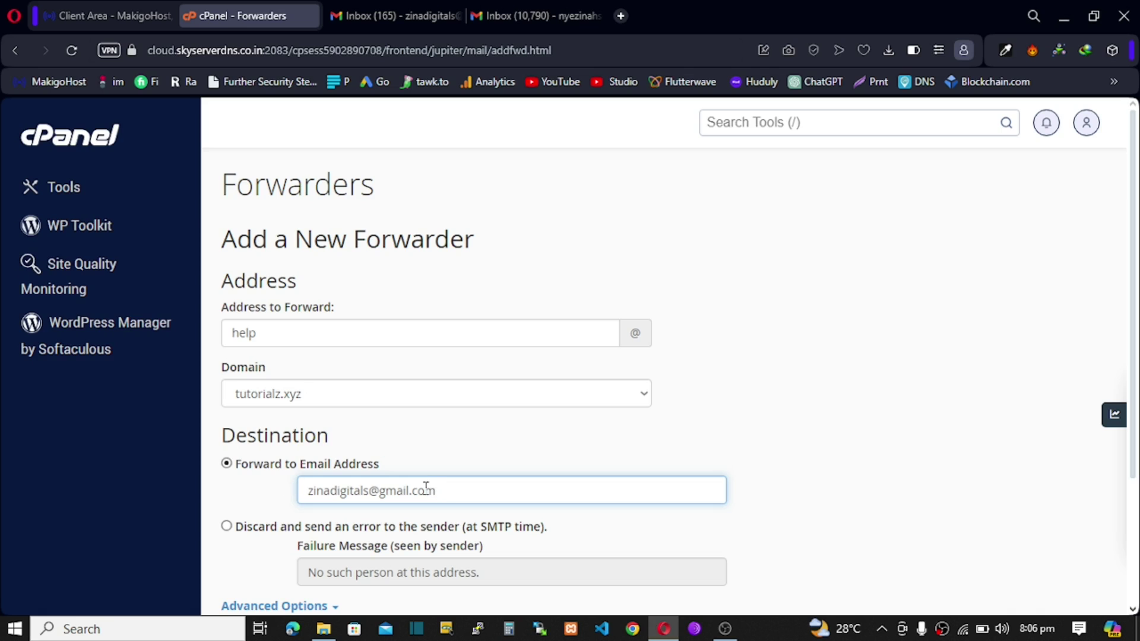
scroll(520, 430, "down", 3)
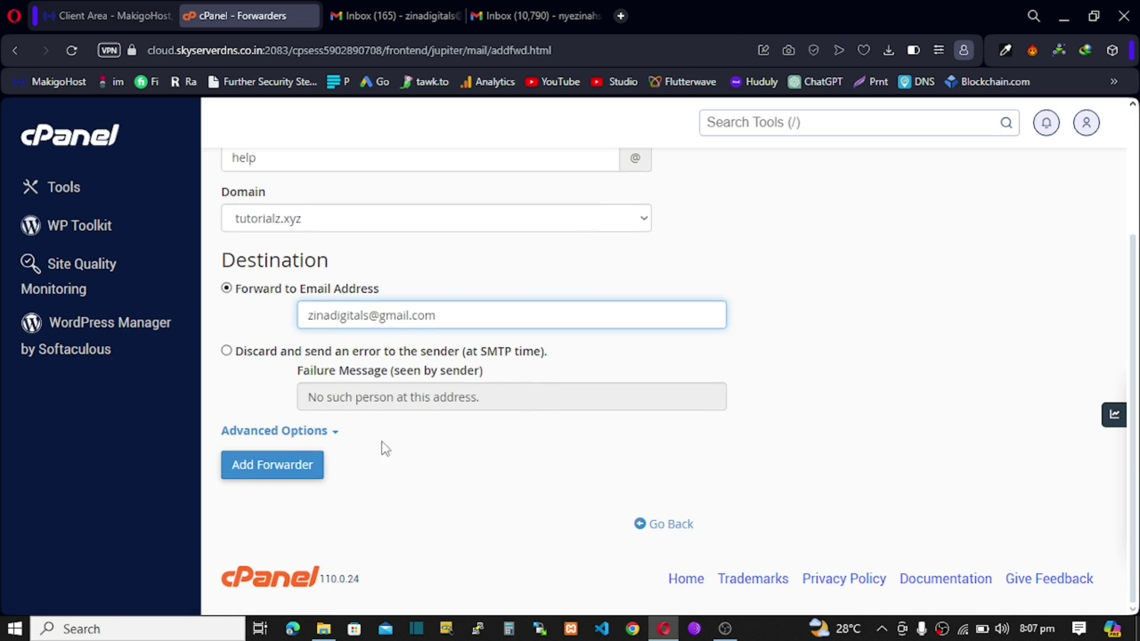
left_click(272, 464)
left_click(272, 463)
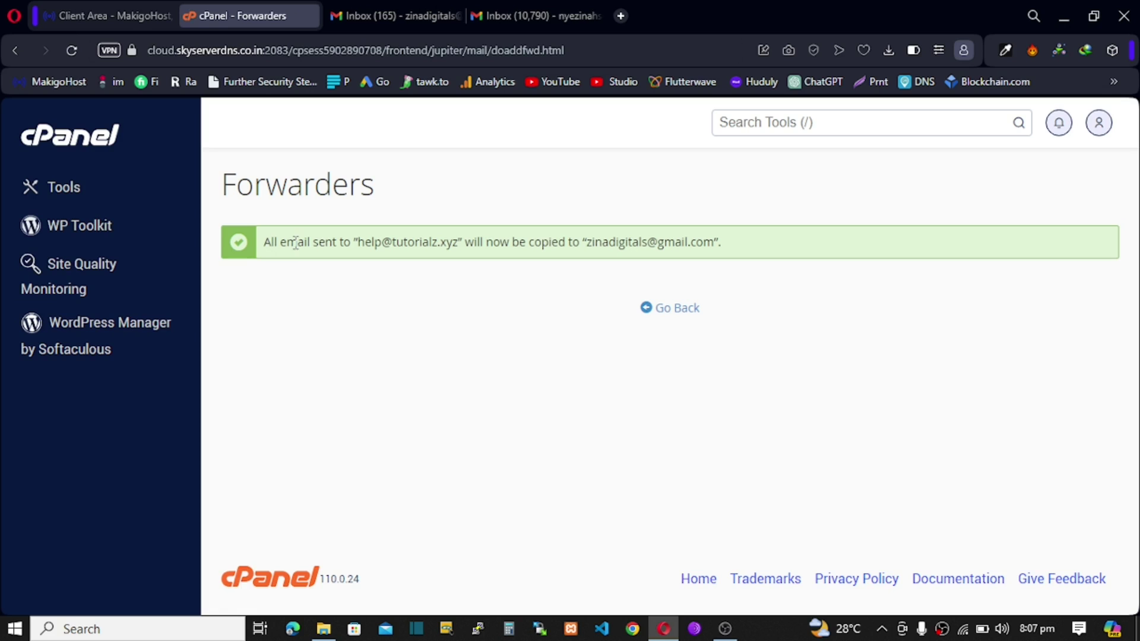
left_click_drag(357, 242, 457, 247)
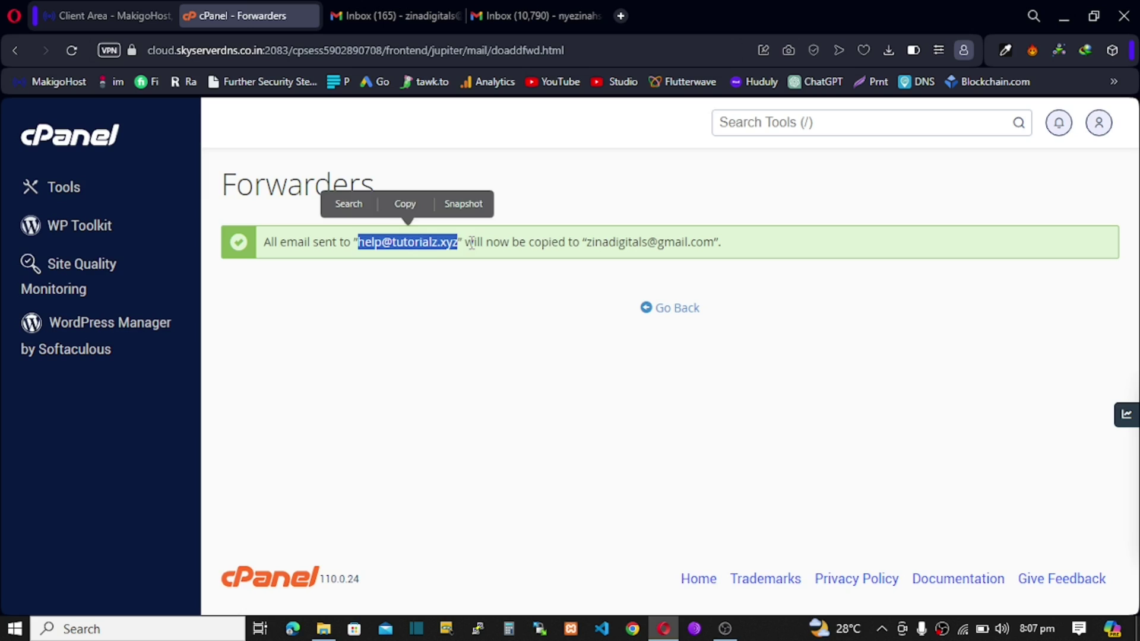
left_click_drag(475, 244, 697, 241)
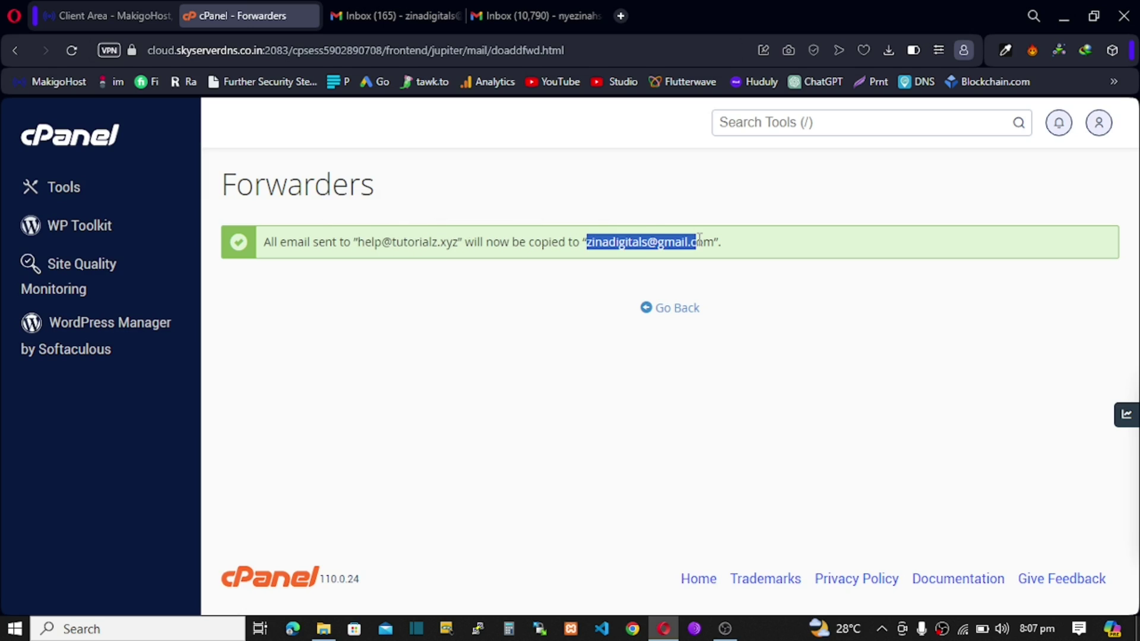
left_click(530, 276)
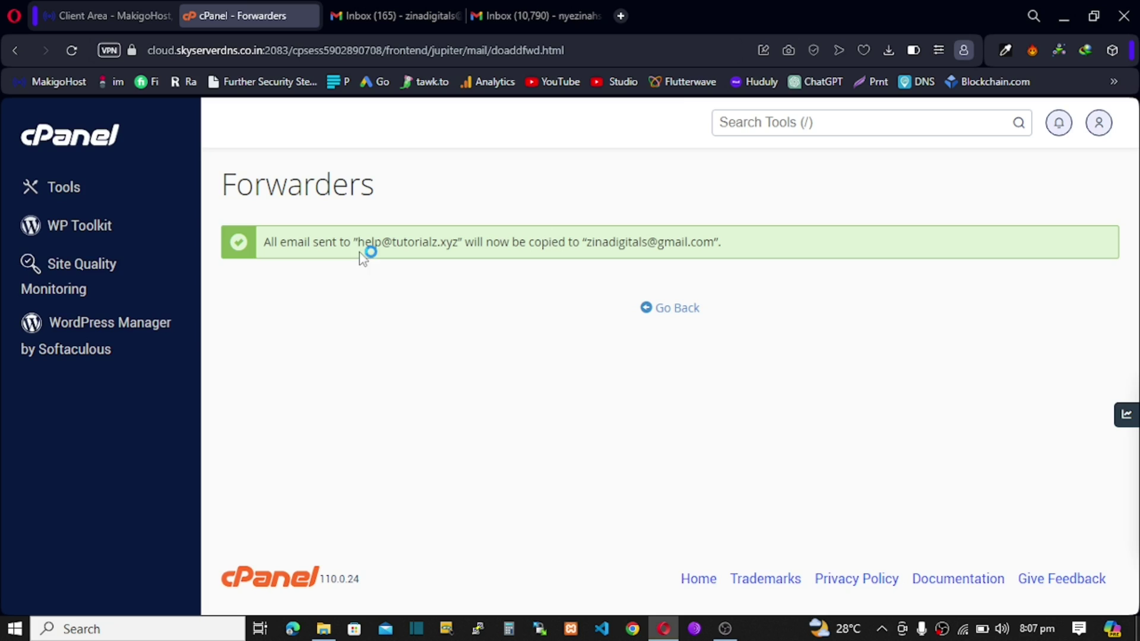
left_click_drag(358, 241, 458, 242)
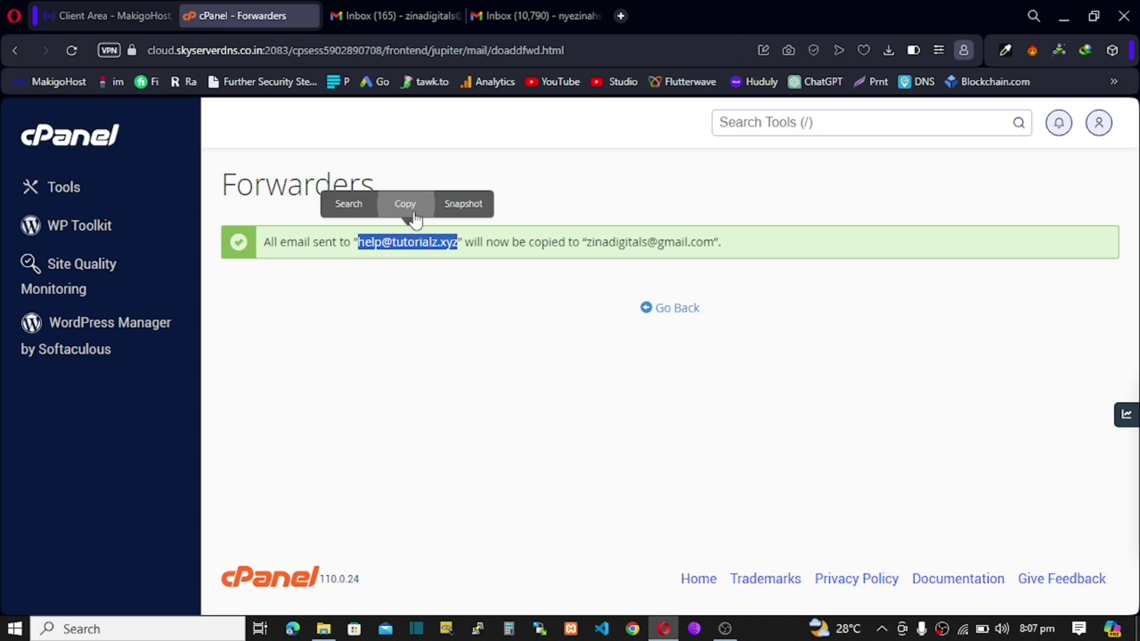
left_click(406, 203)
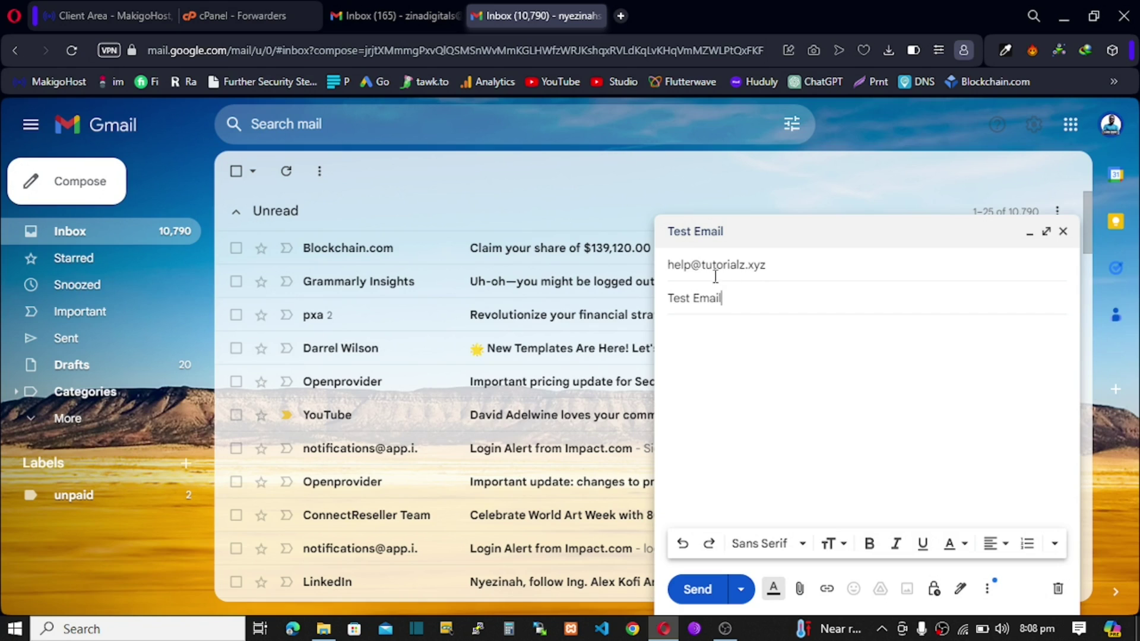
left_click(789, 268)
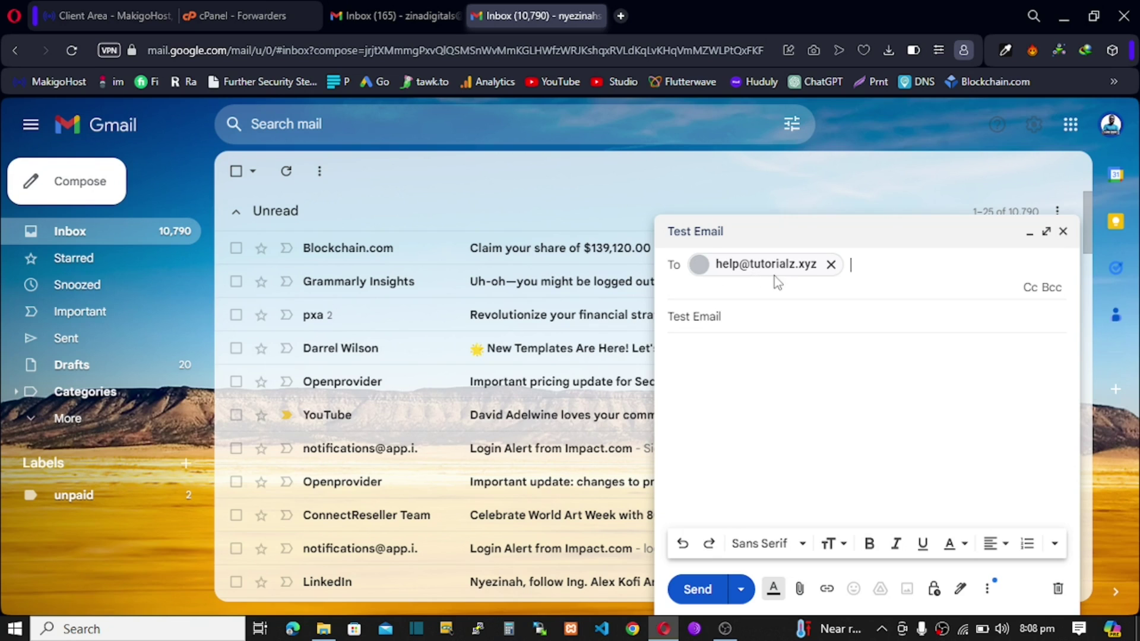
left_click(722, 331)
left_click(720, 355)
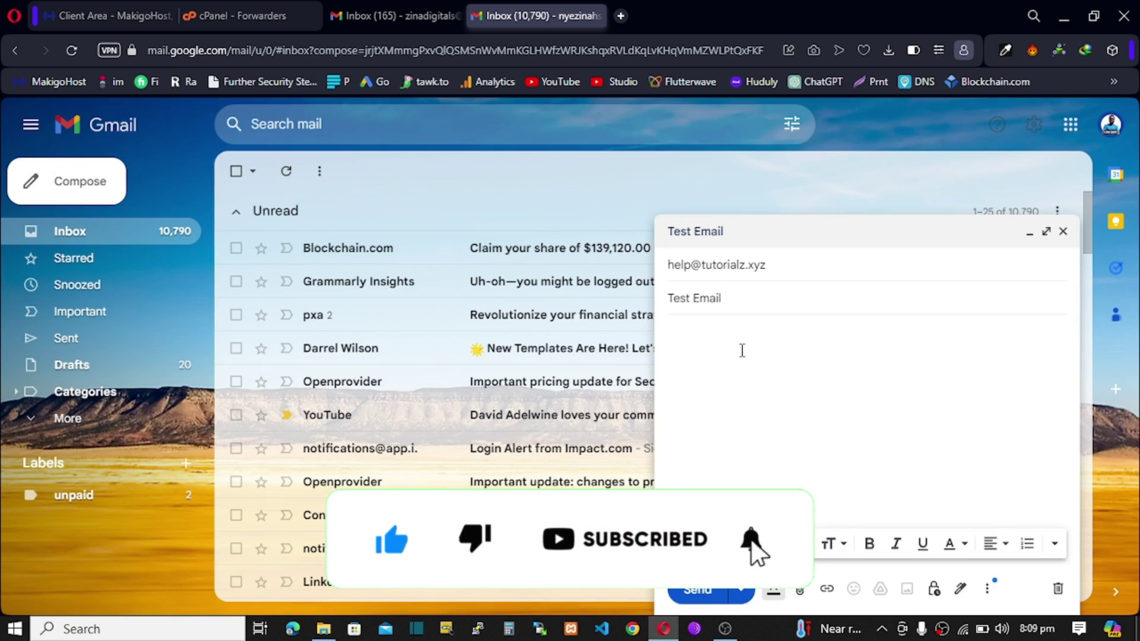
type("New Message")
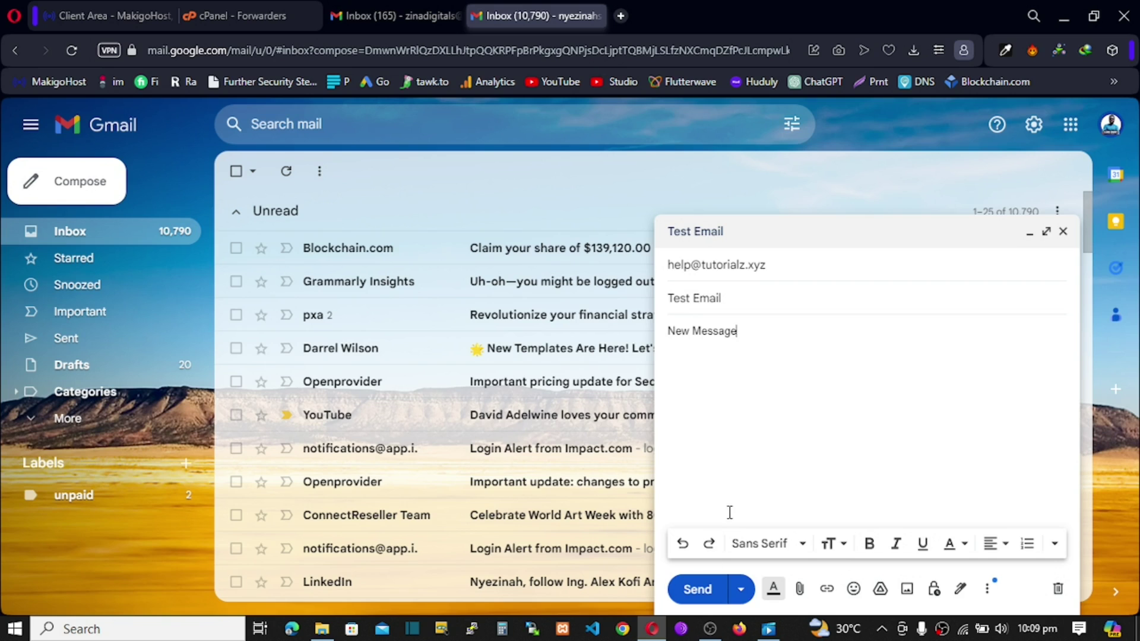
left_click(697, 589)
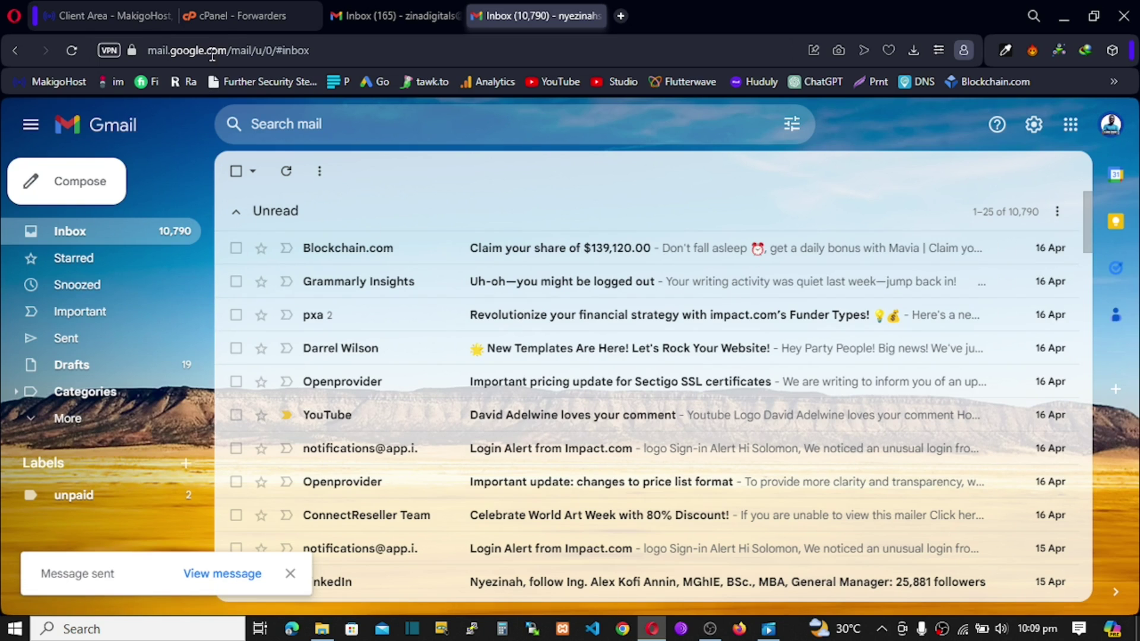
Step: Check the help forwarder's Forward To address, then open that Gmail inbox
left_click(228, 19)
scroll(360, 550, "down", 2)
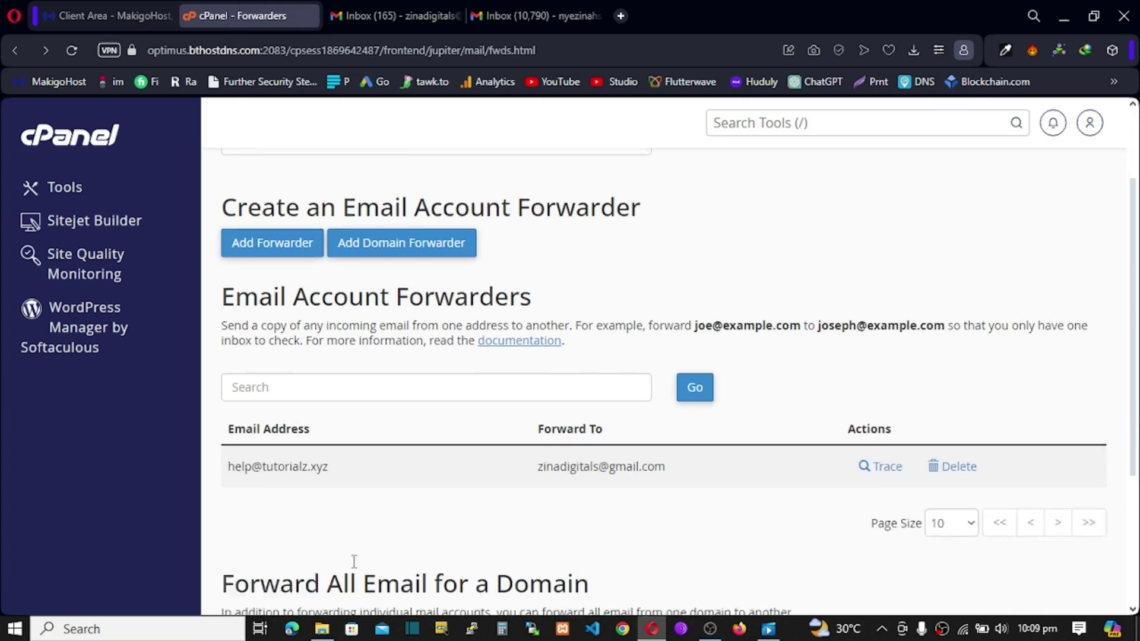
scroll(361, 551, "down", 1)
left_click_drag(537, 419, 670, 424)
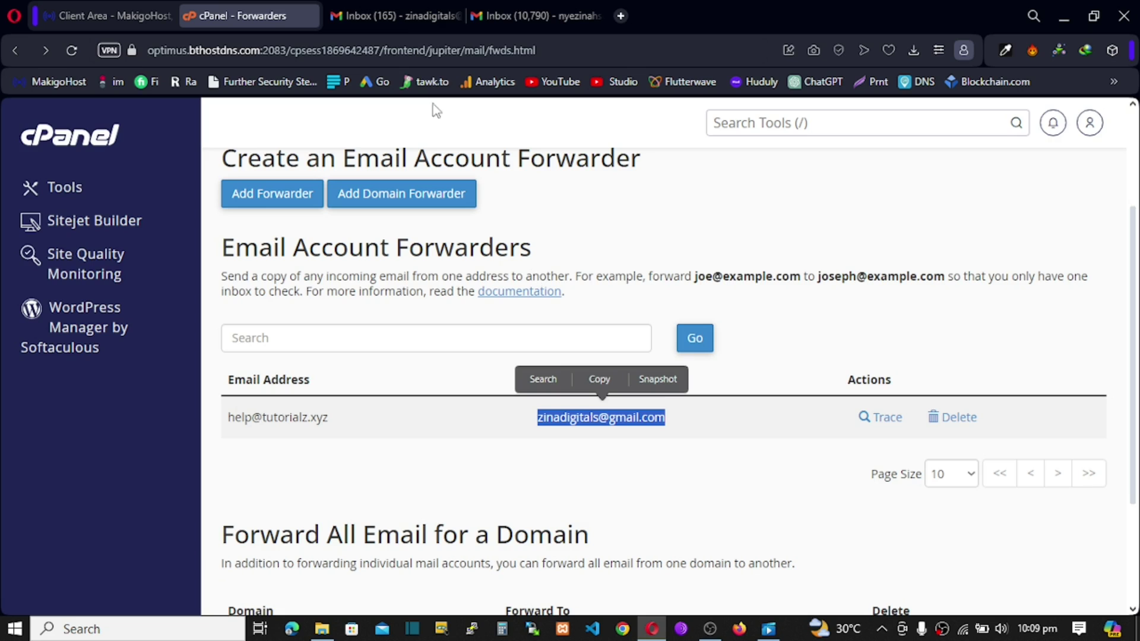
left_click(392, 16)
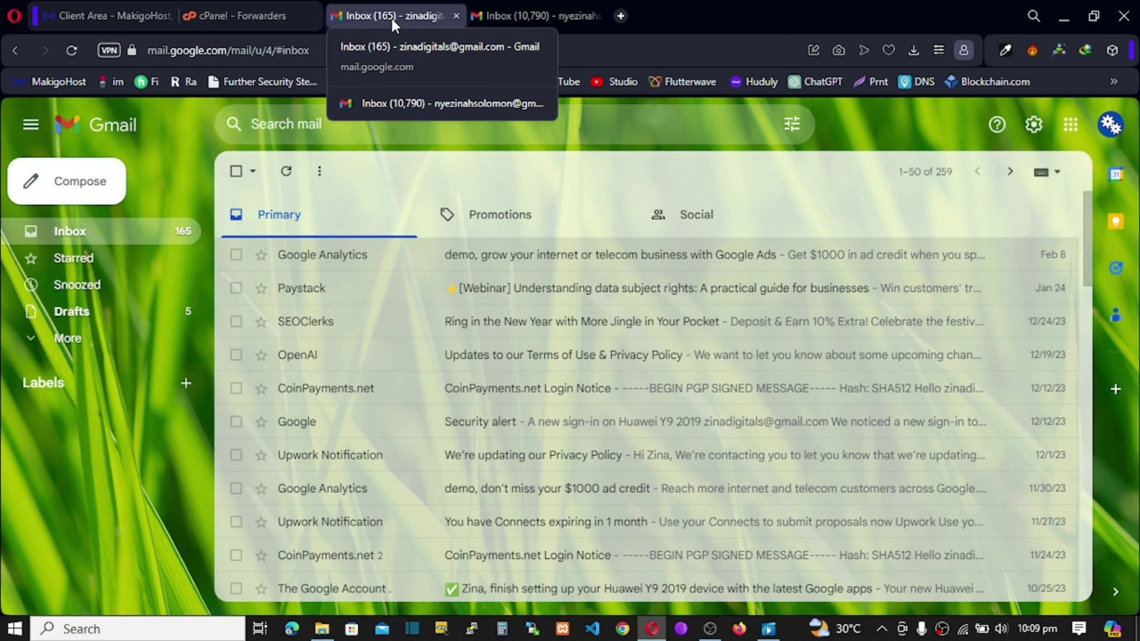
left_click(258, 17)
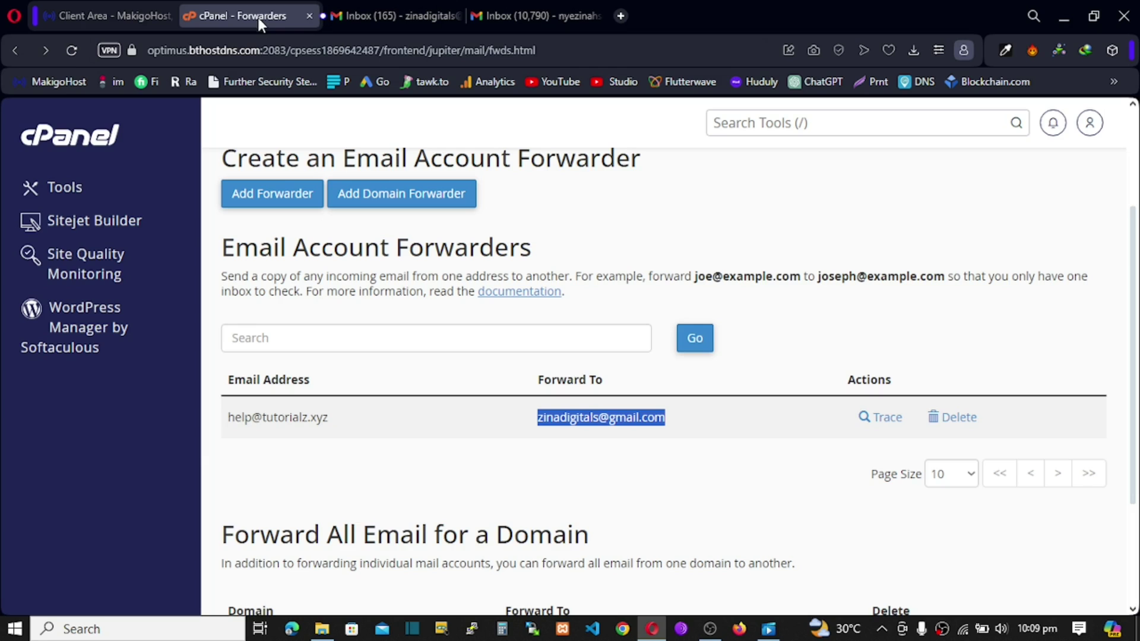
left_click(773, 122)
type("em")
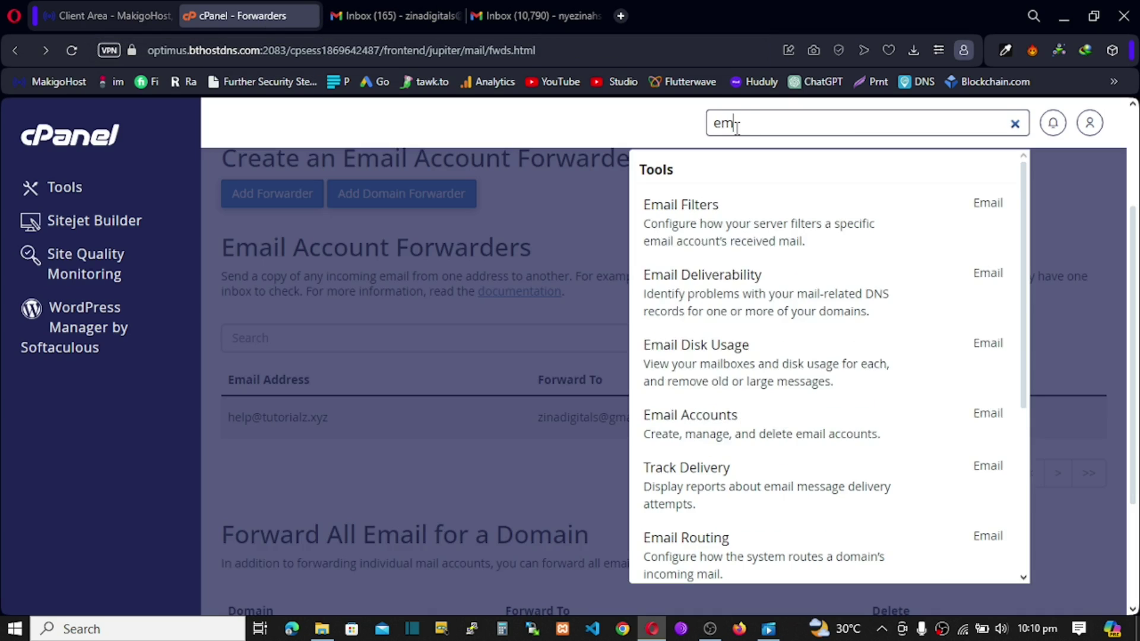
type("a")
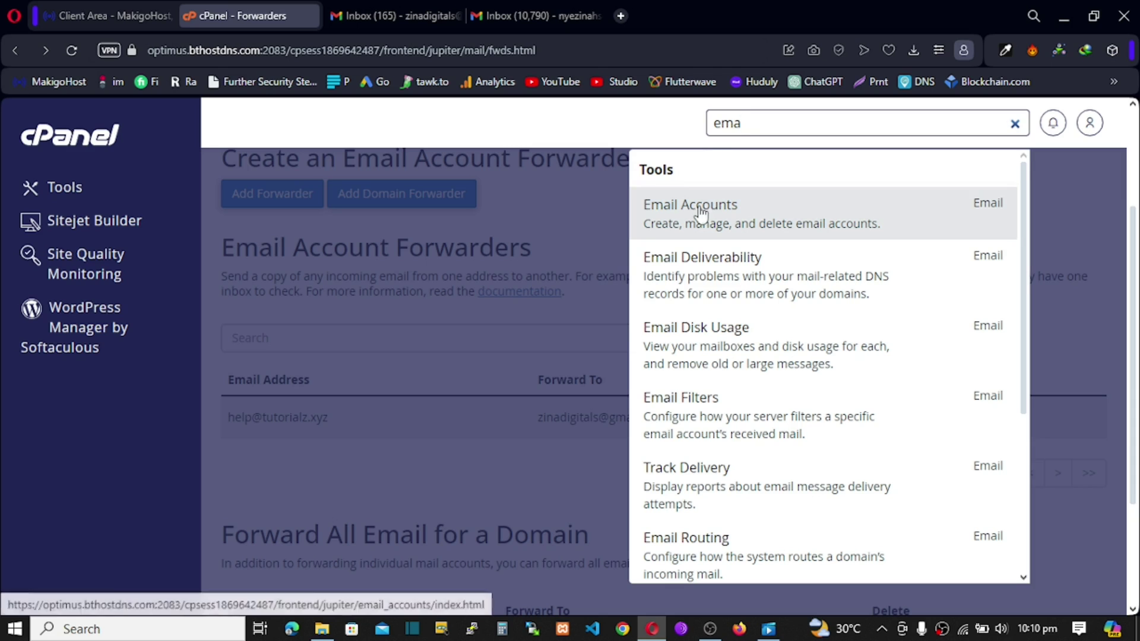
left_click(701, 213)
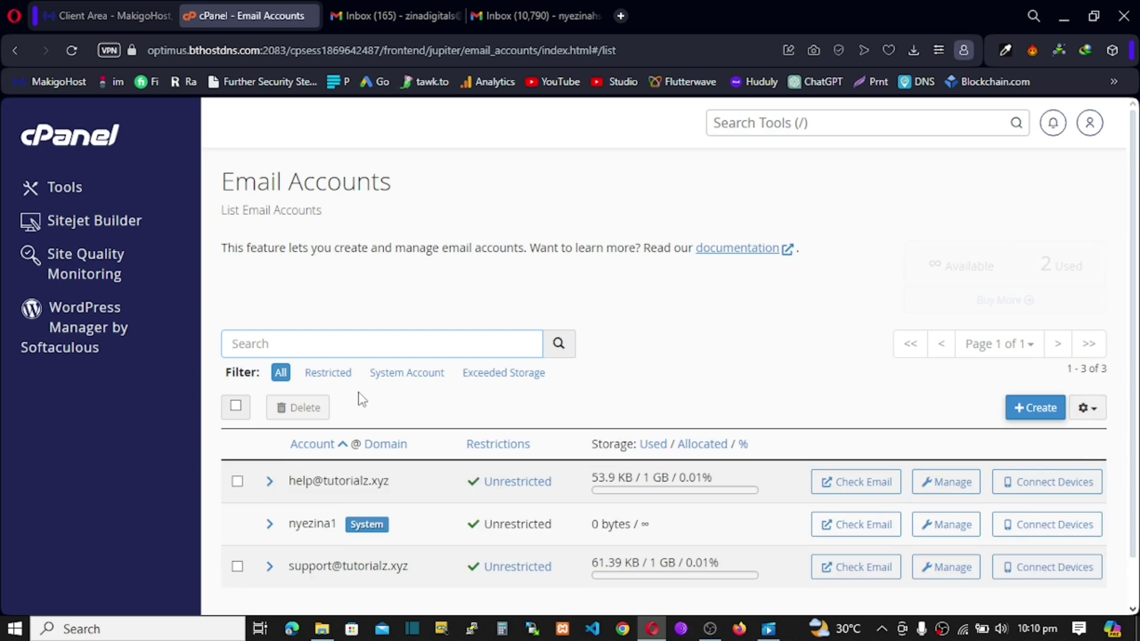
scroll(363, 400, "down", 1)
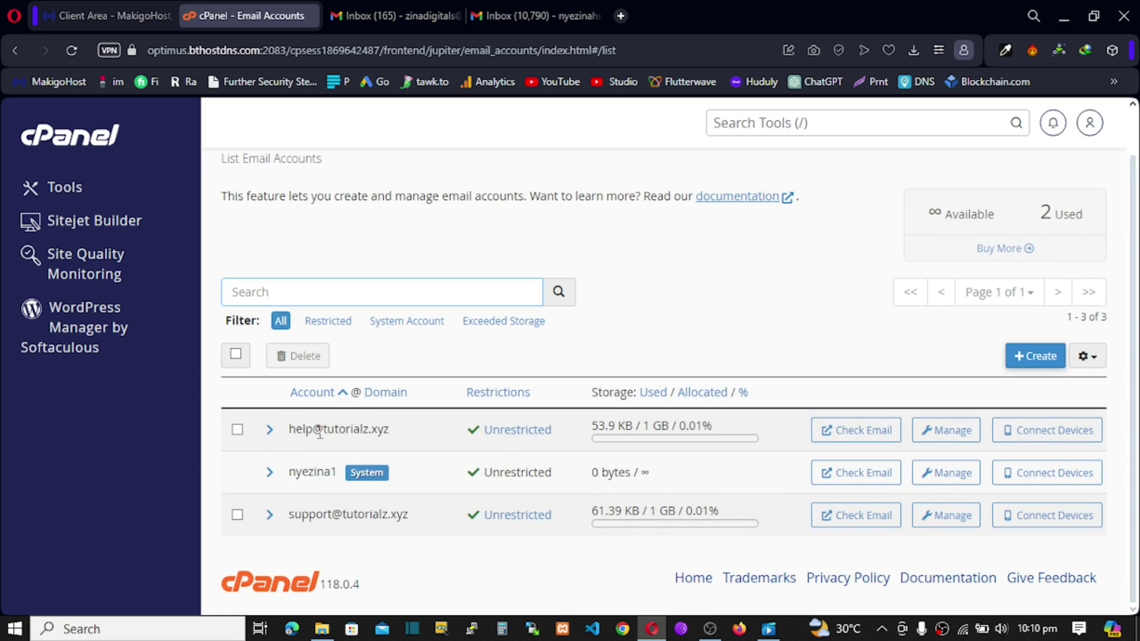
left_click(855, 431)
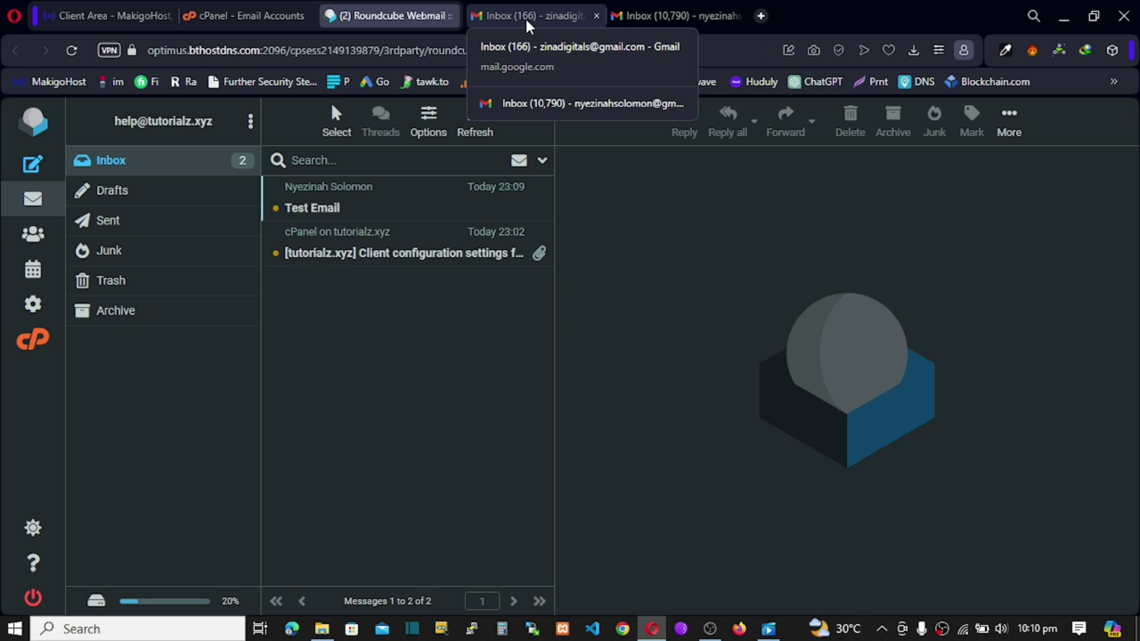
mouse_move(323, 210)
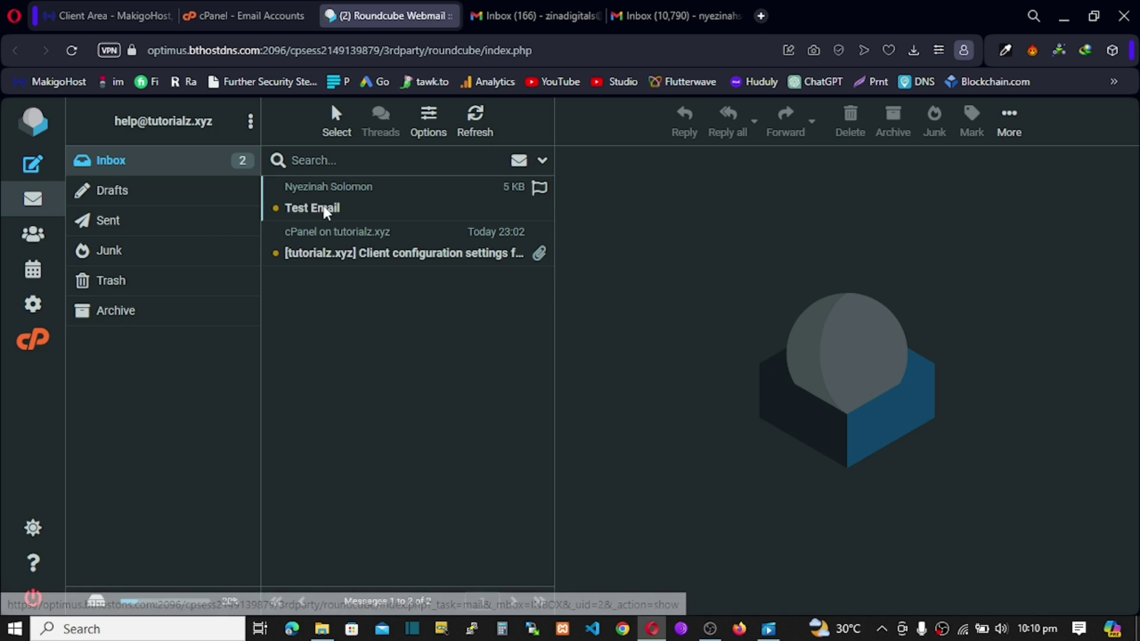
Step: Open 'Test Email' in Roundcube to confirm its 'New Message' body, then return to Gmail
left_click(325, 212)
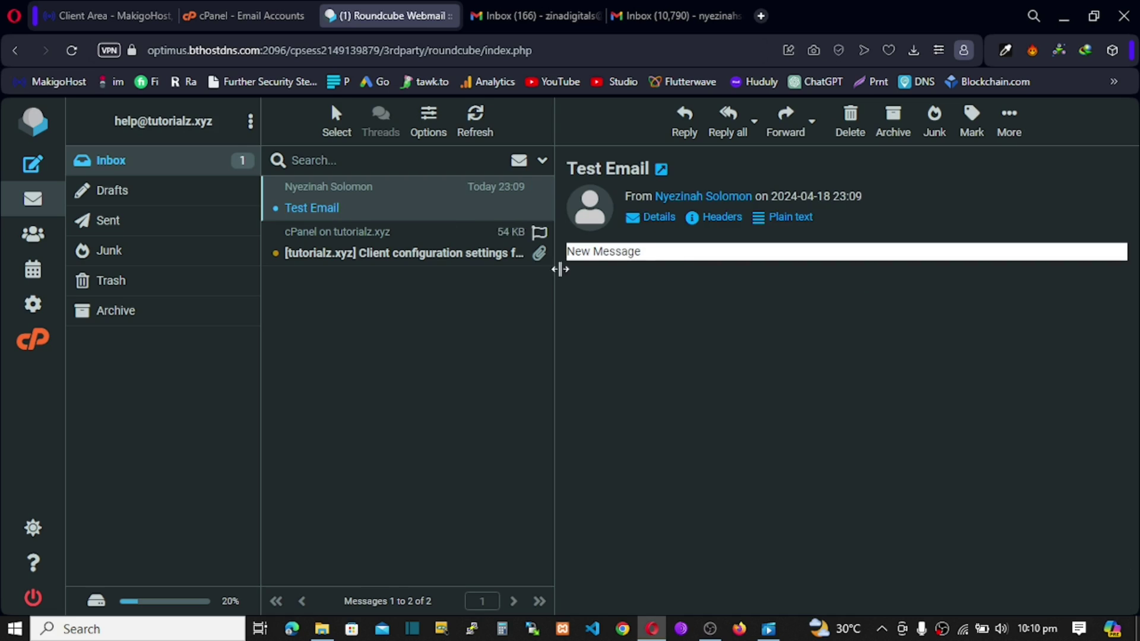
left_click_drag(659, 254, 570, 253)
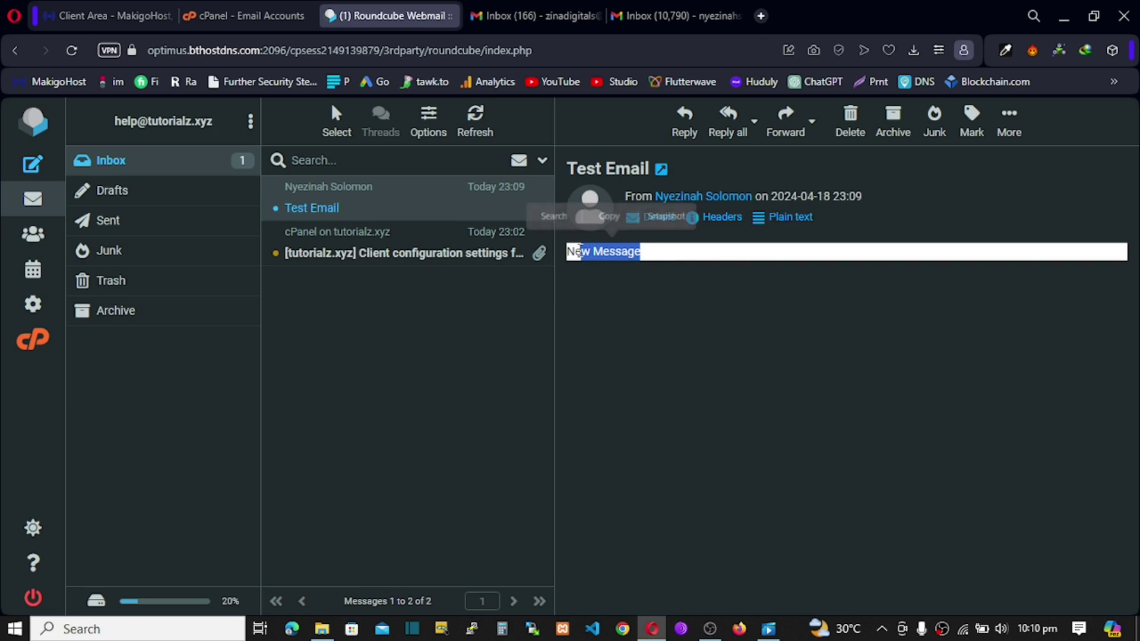
left_click(524, 16)
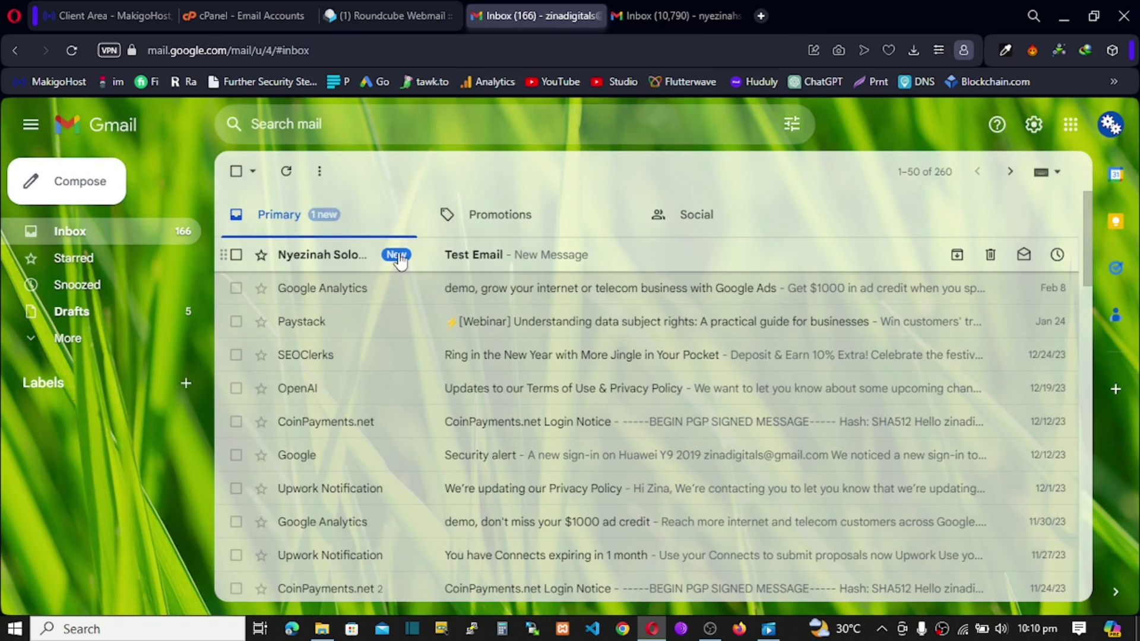
Step: Open the forwarded 'Test Email' in Gmail and check its 'New Message' body
left_click(466, 259)
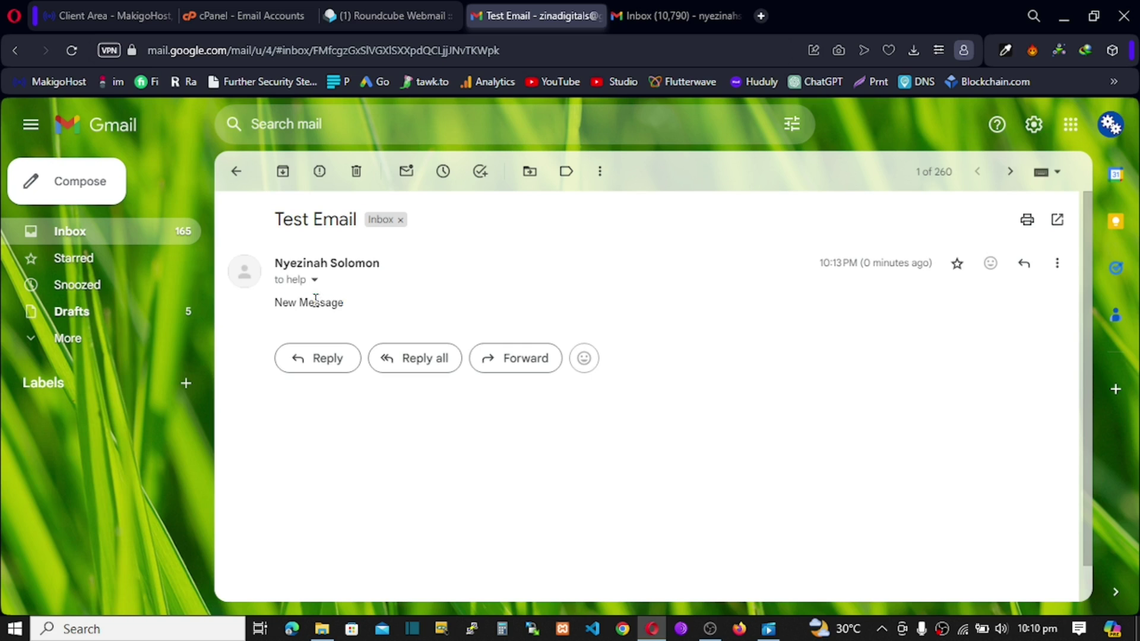
left_click_drag(344, 303, 306, 302)
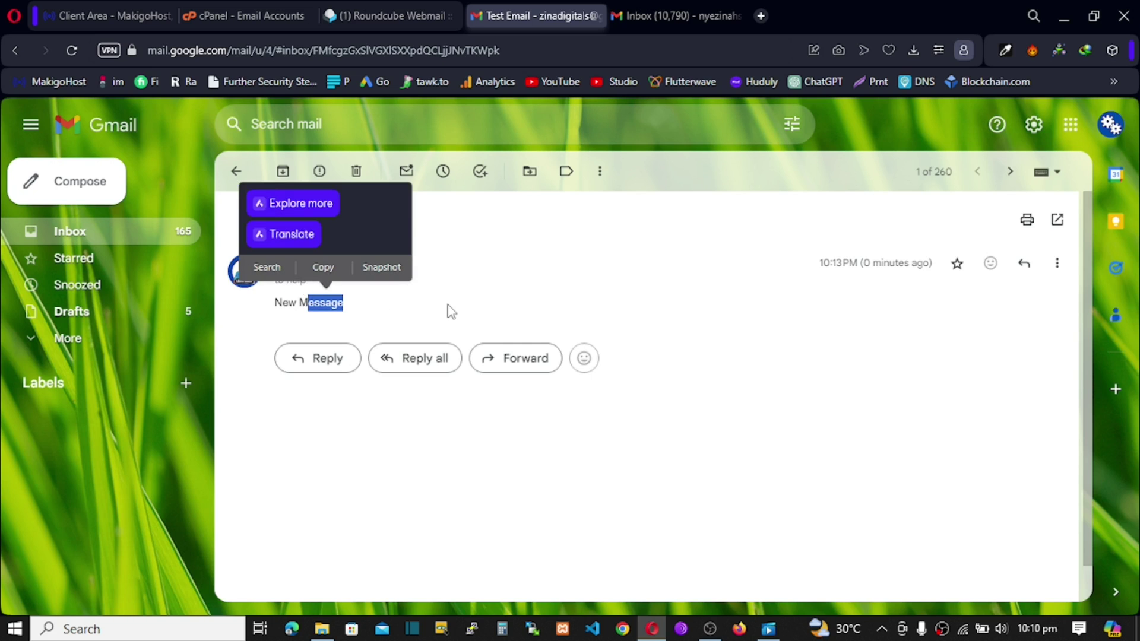